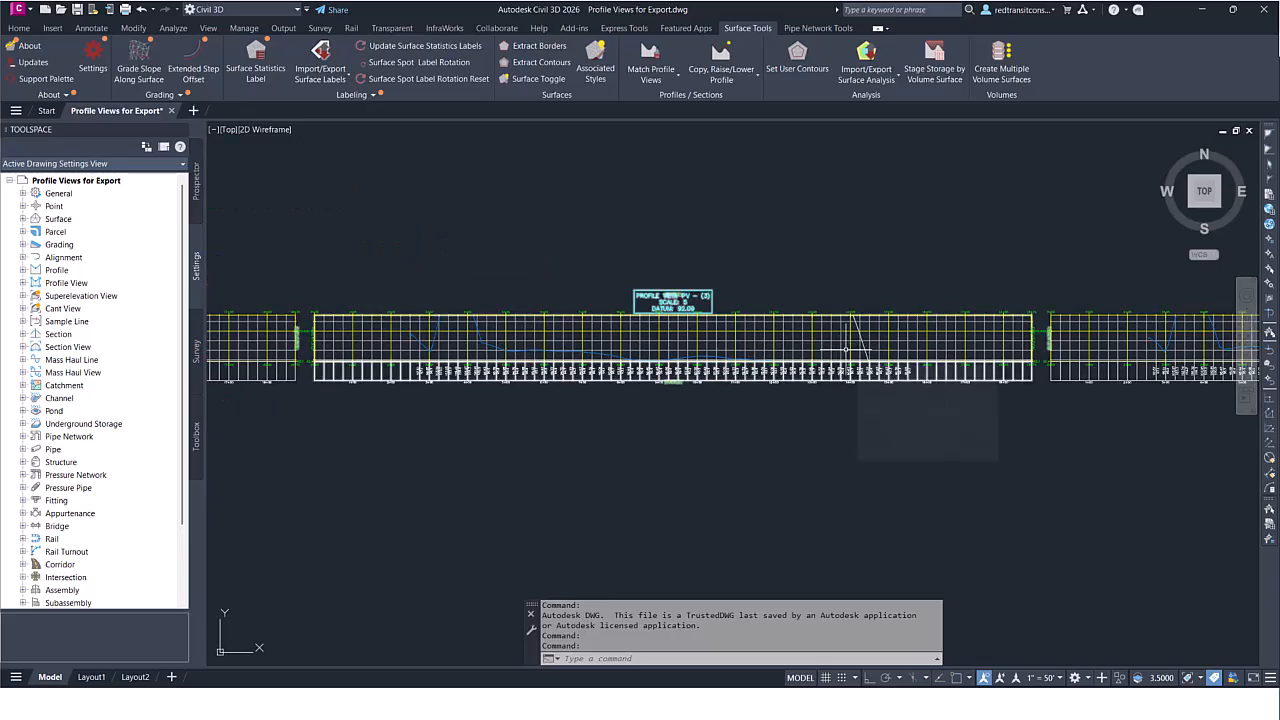
- Examine the row of profile views and the landfill surface profile, existing ground line and start-station labels of profile view PV - (6)
{"action": "scroll", "coordinate": [846, 345], "scroll_direction": "down", "scroll_amount": 3}
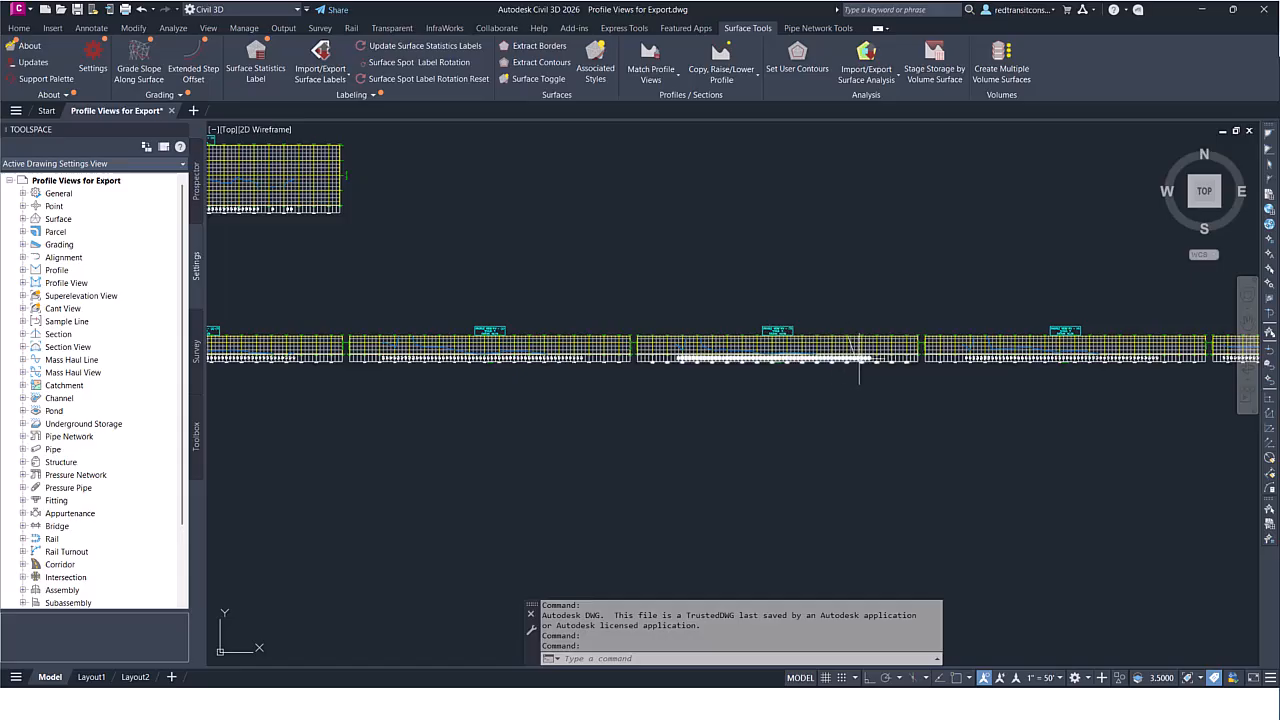
{"action": "middle_click_drag", "start_coordinate": [886, 406], "coordinate": [730, 424]}
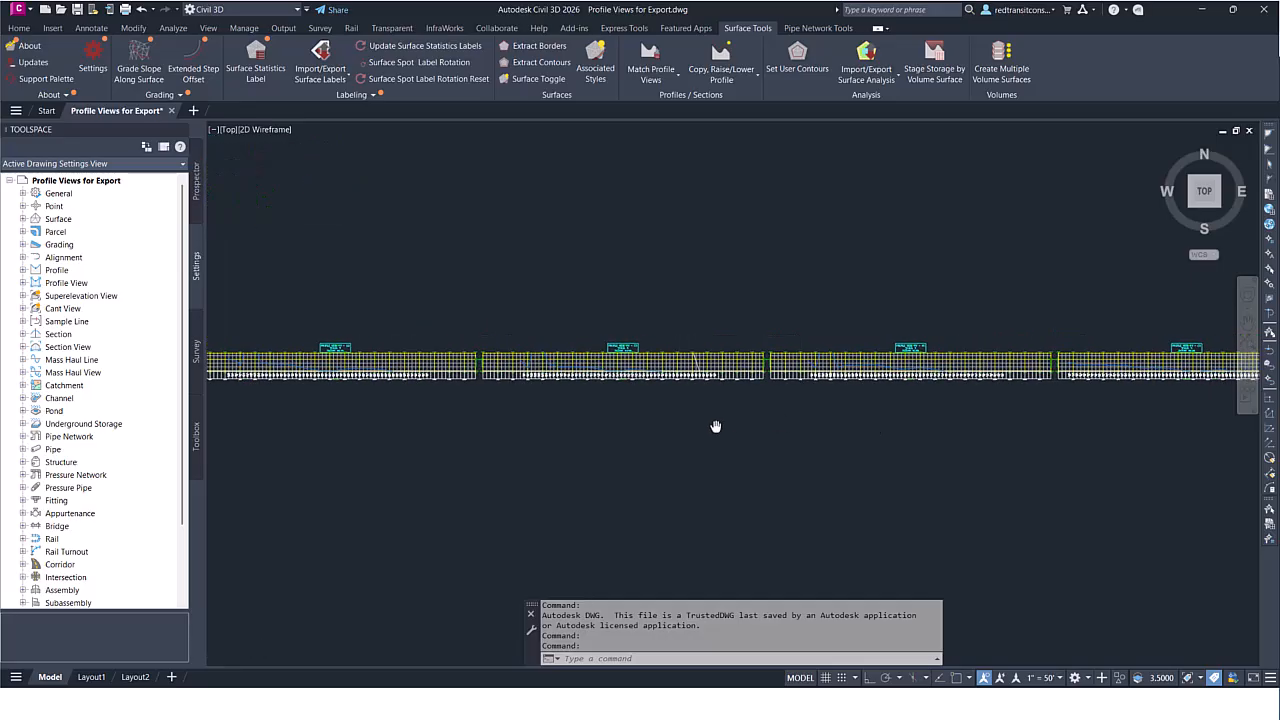
{"action": "scroll", "coordinate": [778, 414], "scroll_direction": "down", "scroll_amount": 4}
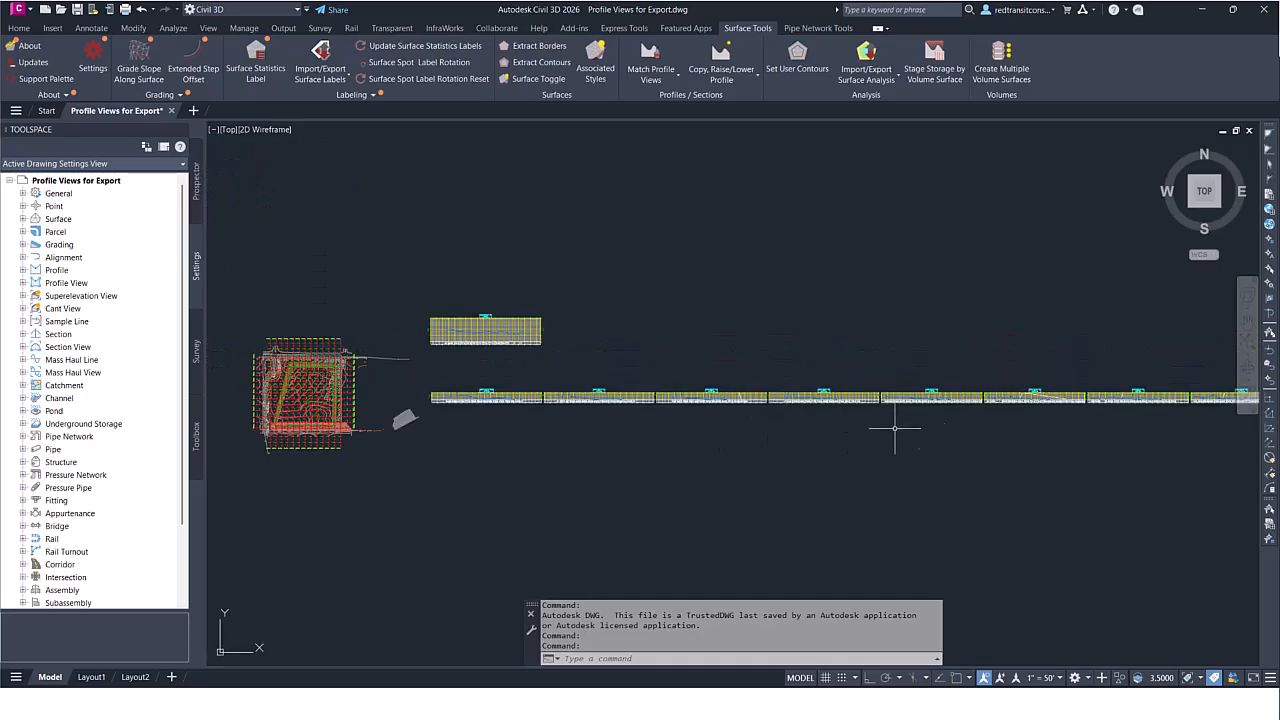
{"action": "scroll", "coordinate": [1045, 398], "scroll_direction": "up", "scroll_amount": 4}
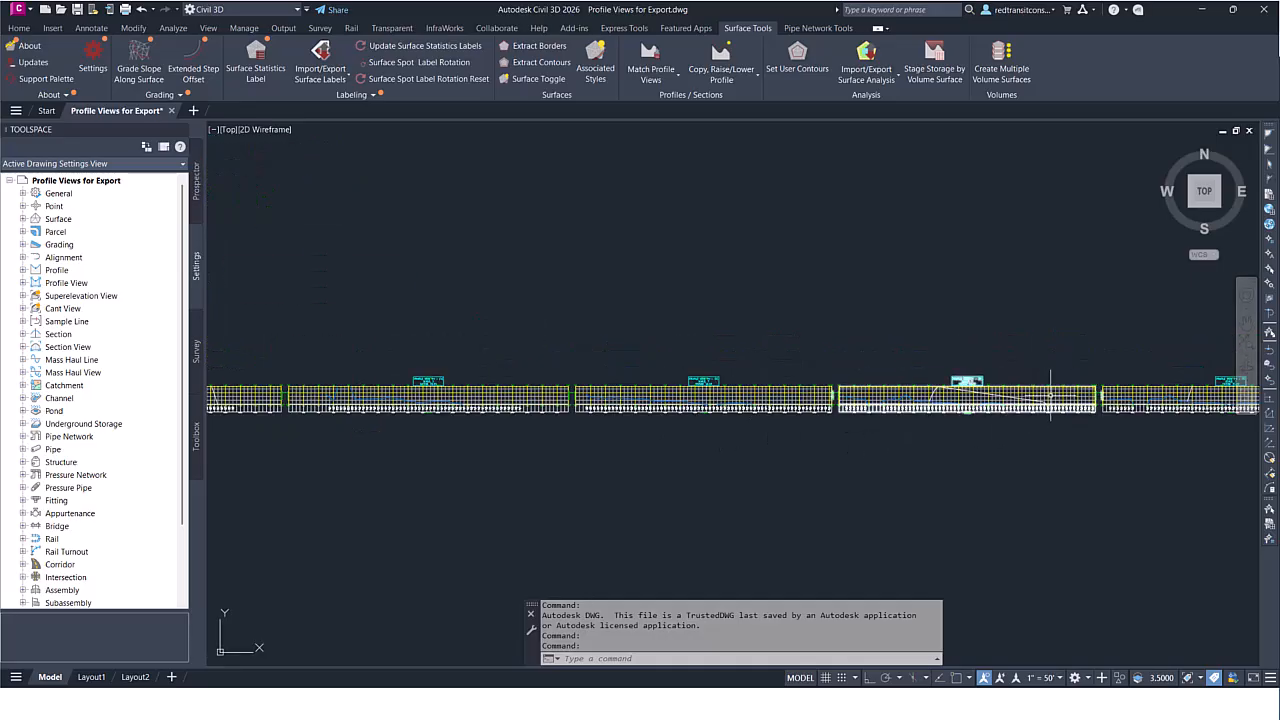
{"action": "scroll", "coordinate": [1056, 396], "scroll_direction": "up", "scroll_amount": 4}
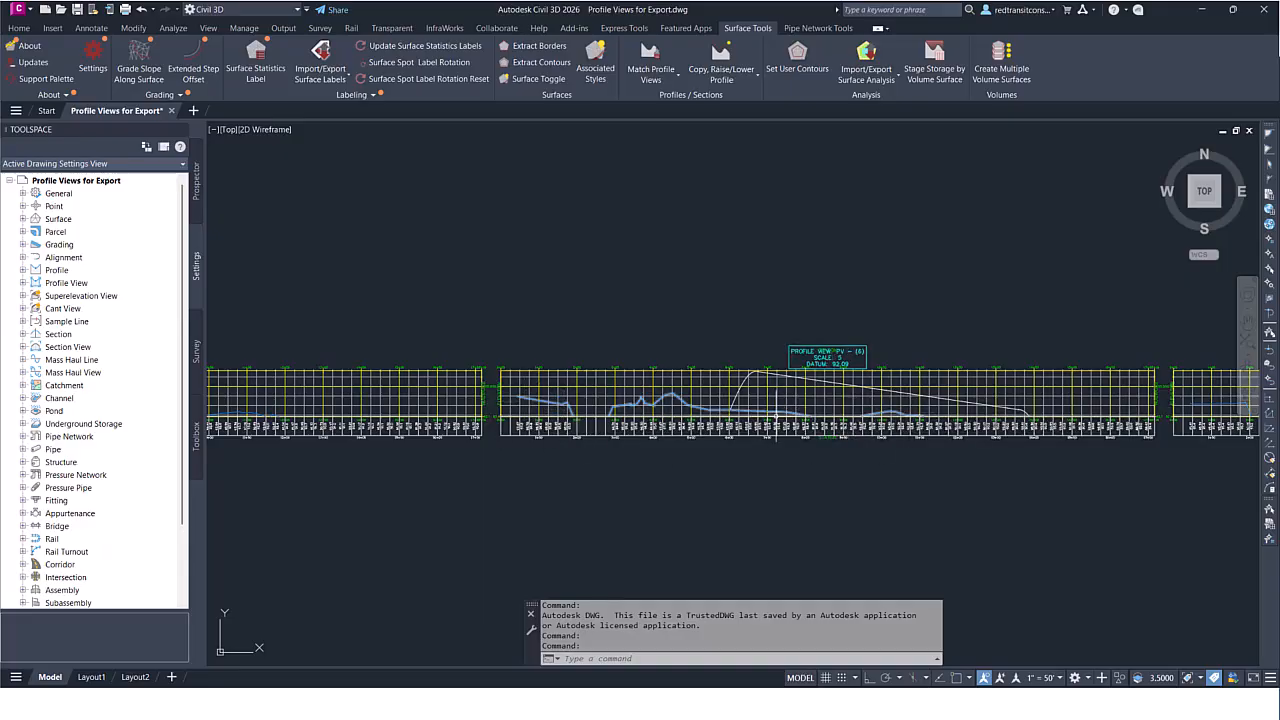
{"action": "mouse_move", "coordinate": [738, 396]}
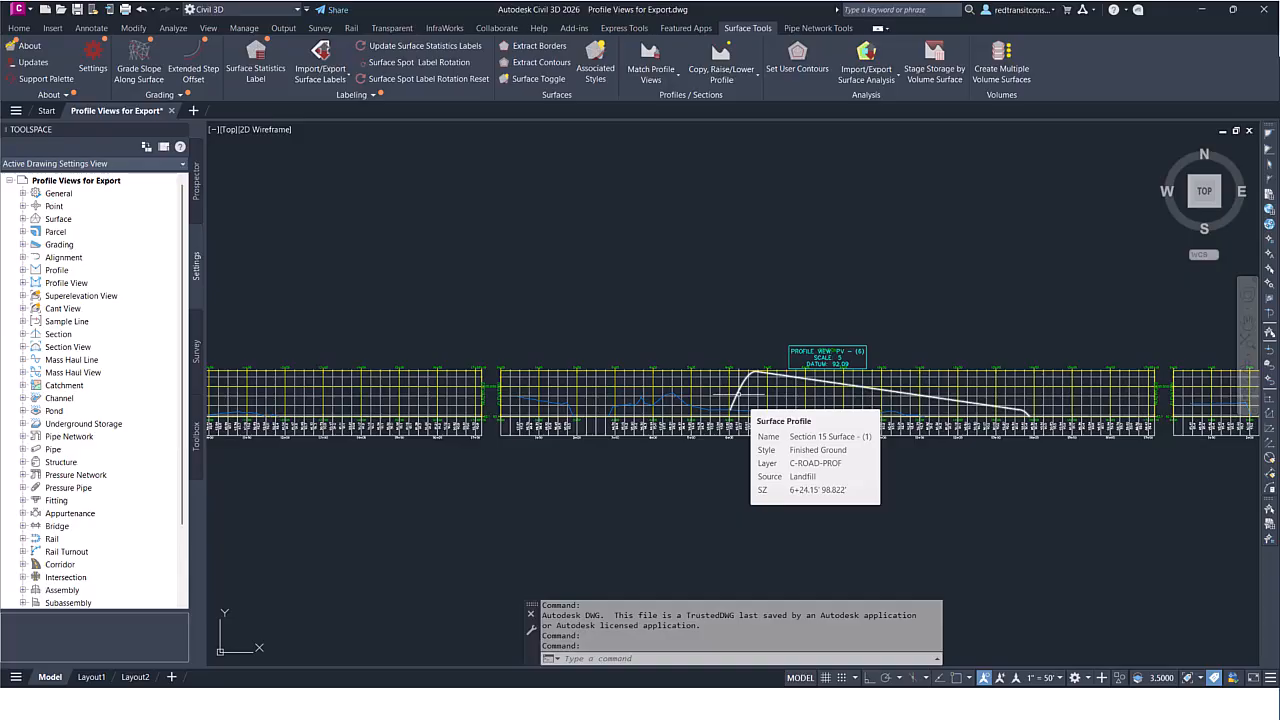
{"action": "scroll", "coordinate": [480, 420], "scroll_direction": "up", "scroll_amount": 10}
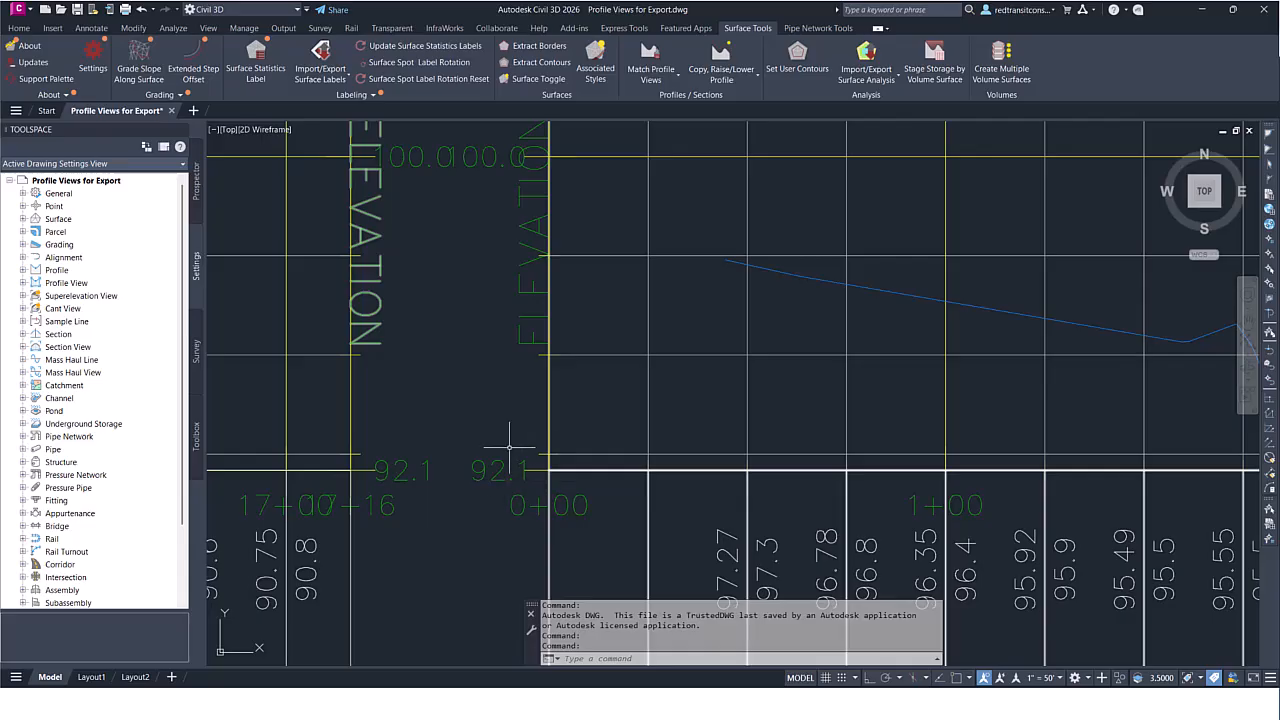
{"action": "scroll", "coordinate": [609, 434], "scroll_direction": "down", "scroll_amount": 10}
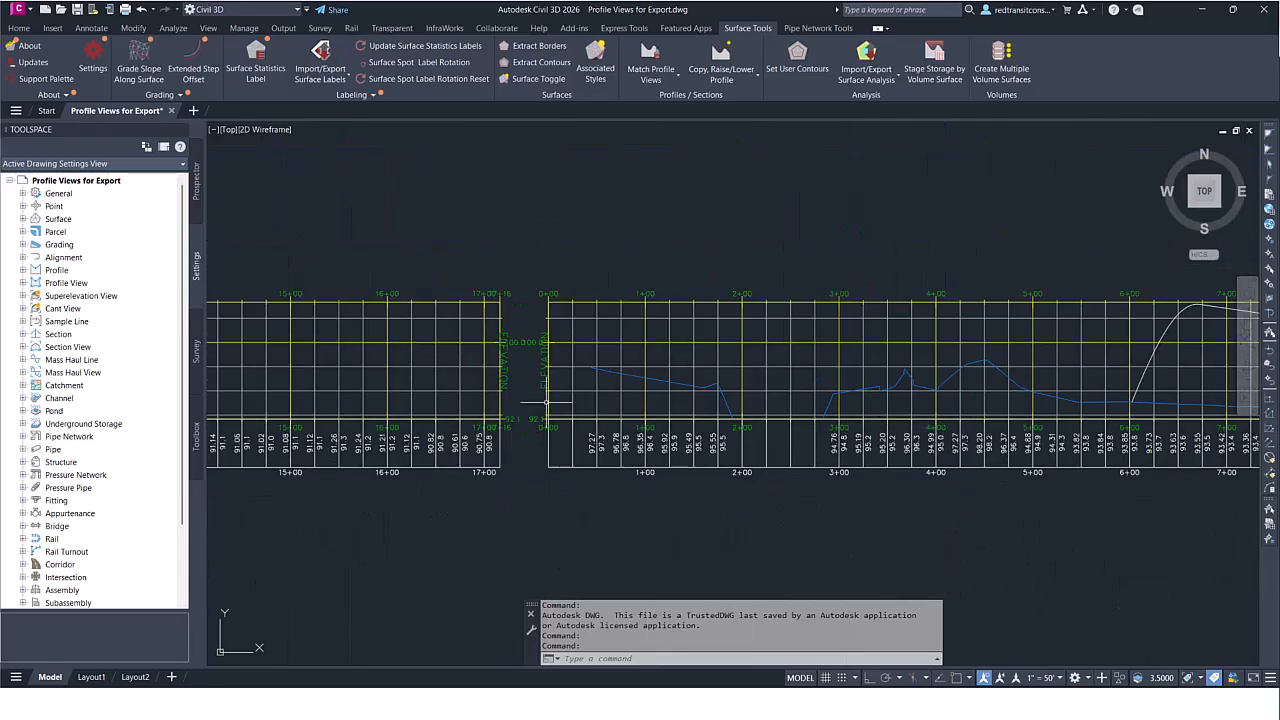
{"action": "scroll", "coordinate": [643, 429], "scroll_direction": "down", "scroll_amount": 5}
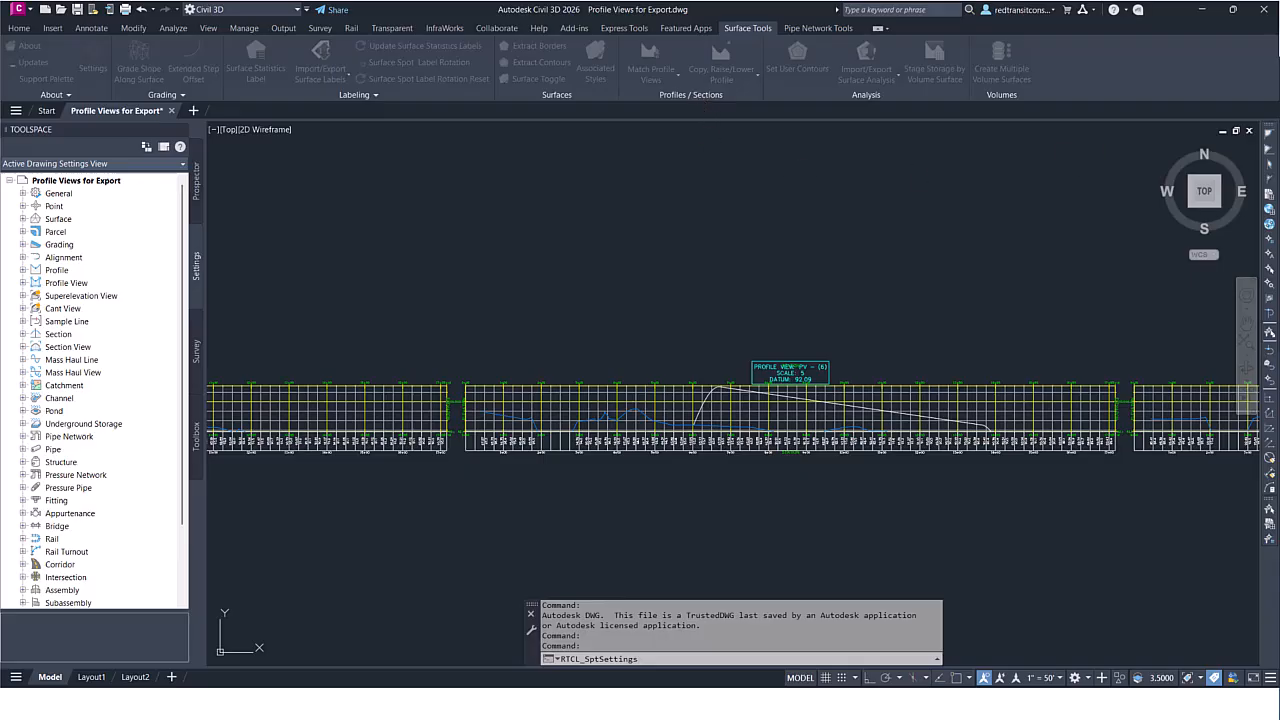
- Review the Export Profile View to DXF options in the Surface Productivity Tools settings and close them without changes
{"action": "left_click_drag", "start_coordinate": [1063, 114], "coordinate": [412, 114]}
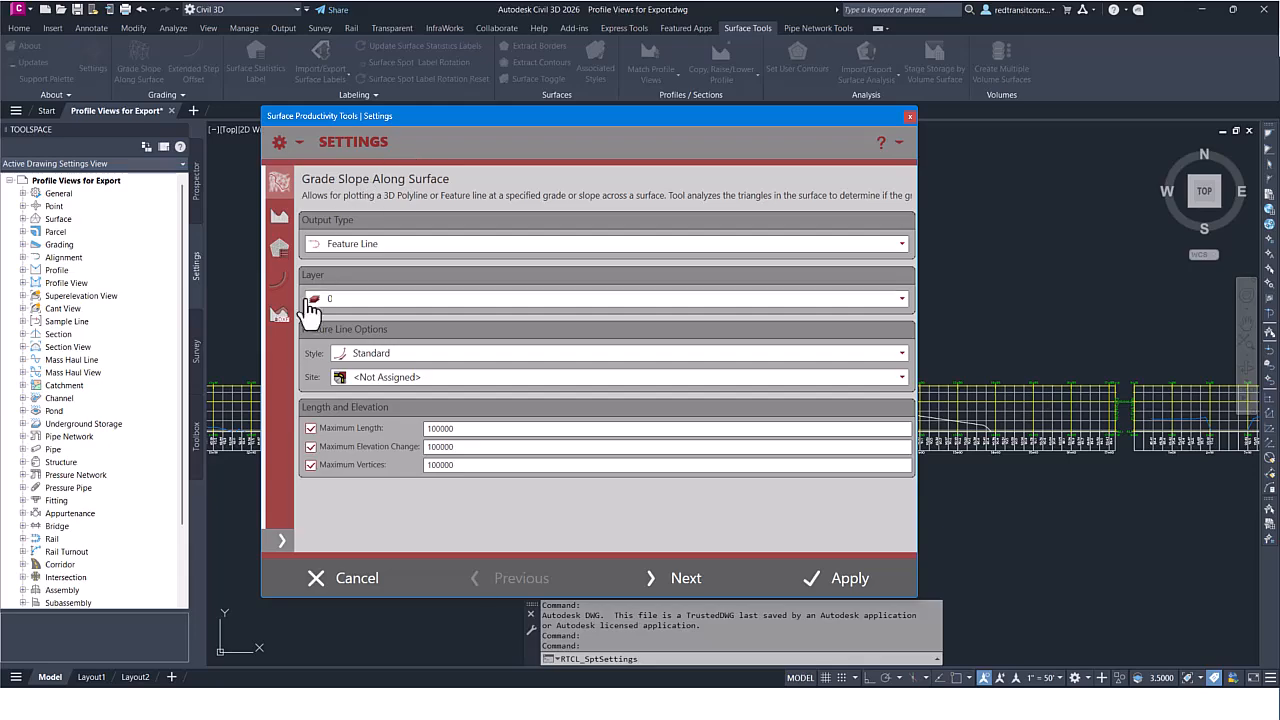
{"action": "left_click", "coordinate": [279, 320]}
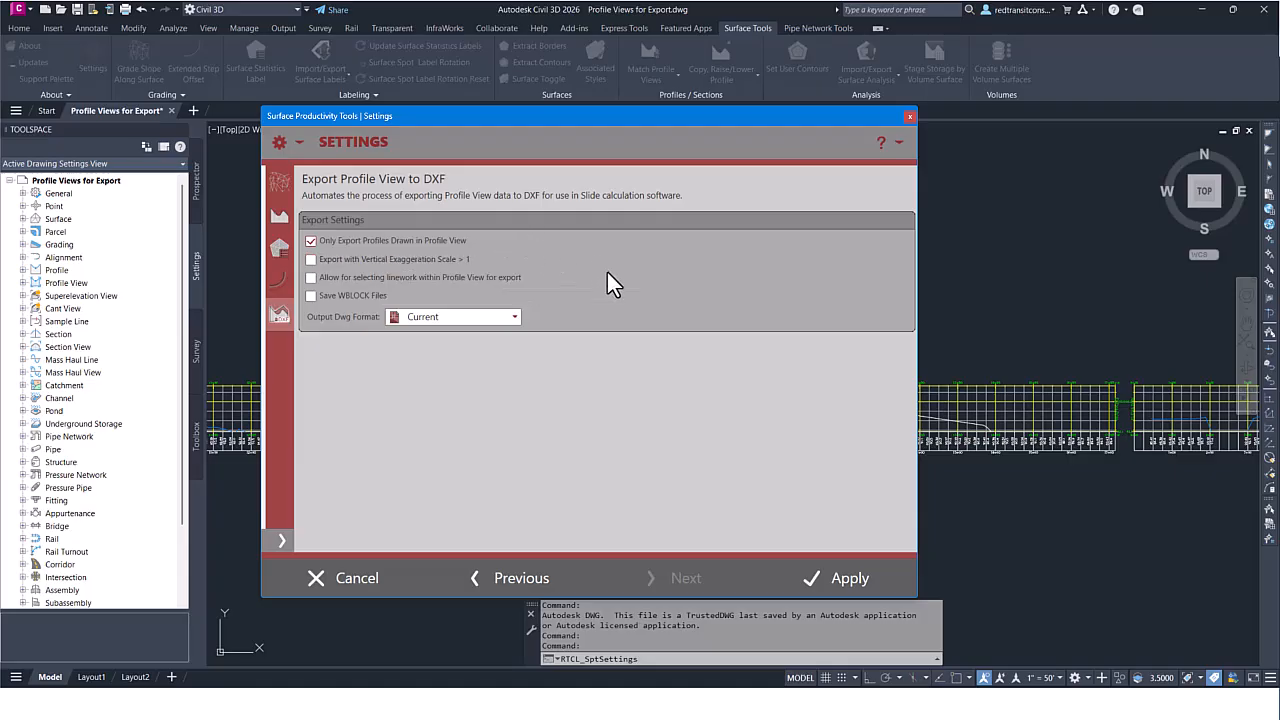
{"action": "mouse_move", "coordinate": [423, 286]}
{"action": "mouse_move", "coordinate": [395, 305]}
{"action": "left_click", "coordinate": [908, 118]}
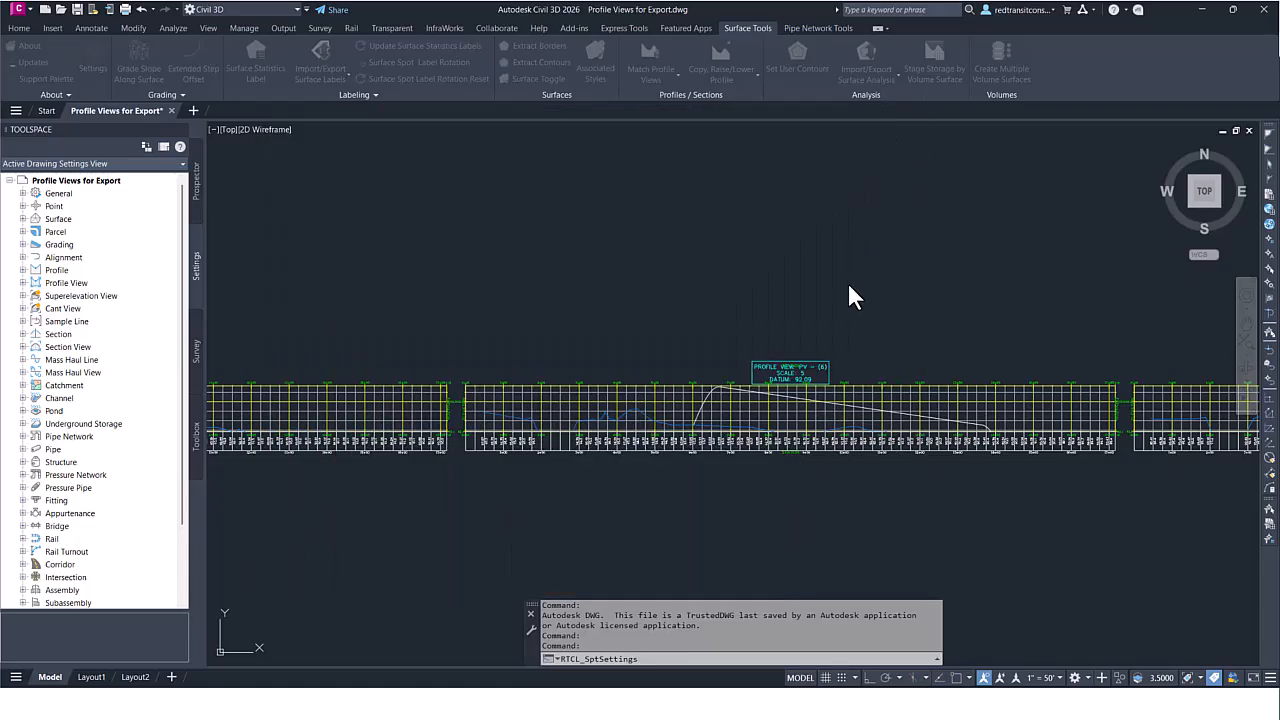
- Set the vertical exaggeration to 1 in the Full Grid style of profile view PV - (6)
{"action": "left_click", "coordinate": [627, 402]}
{"action": "right_click", "coordinate": [630, 404]}
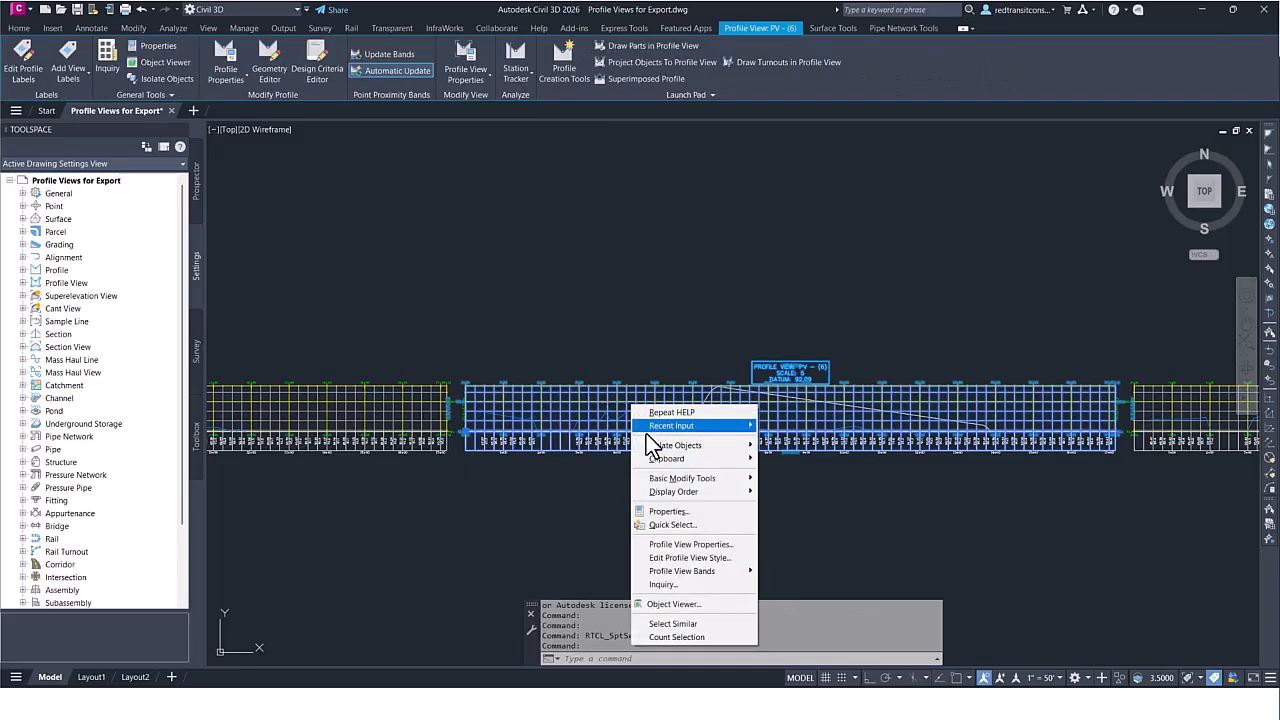
{"action": "left_click", "coordinate": [686, 559]}
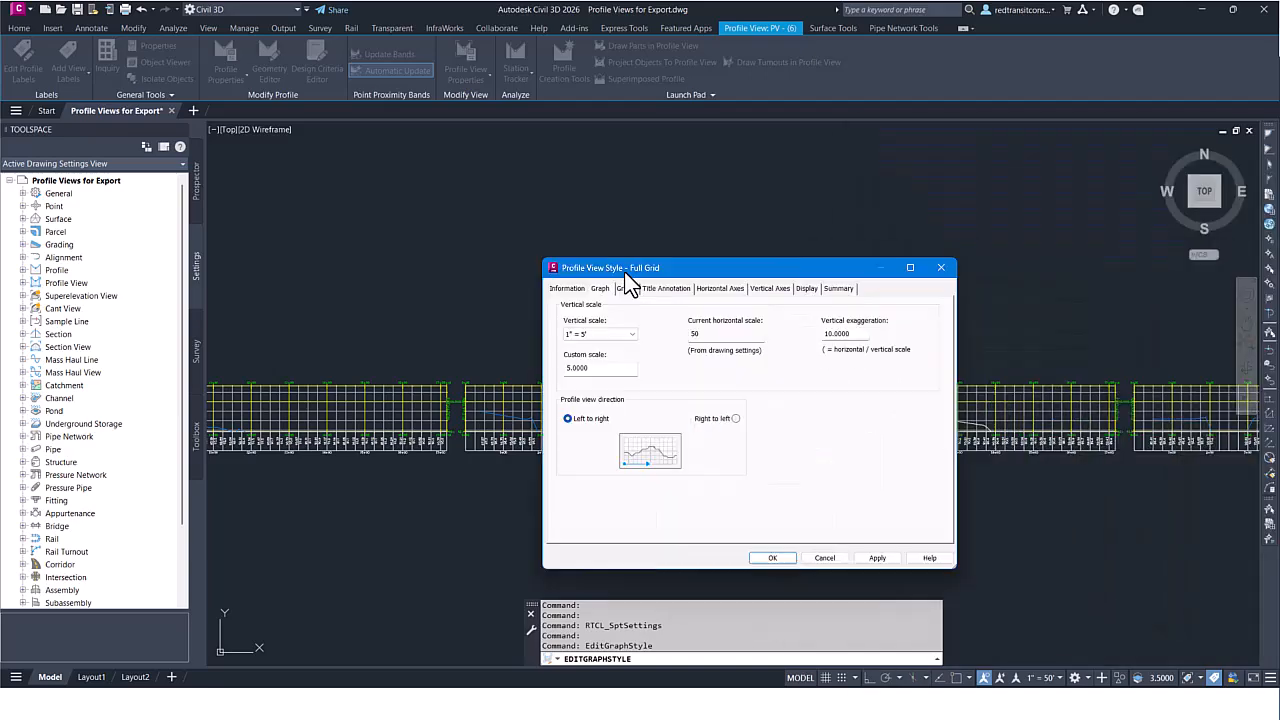
{"action": "left_click_drag", "start_coordinate": [791, 308], "coordinate": [724, 320]}
{"action": "type", "text": "1"}
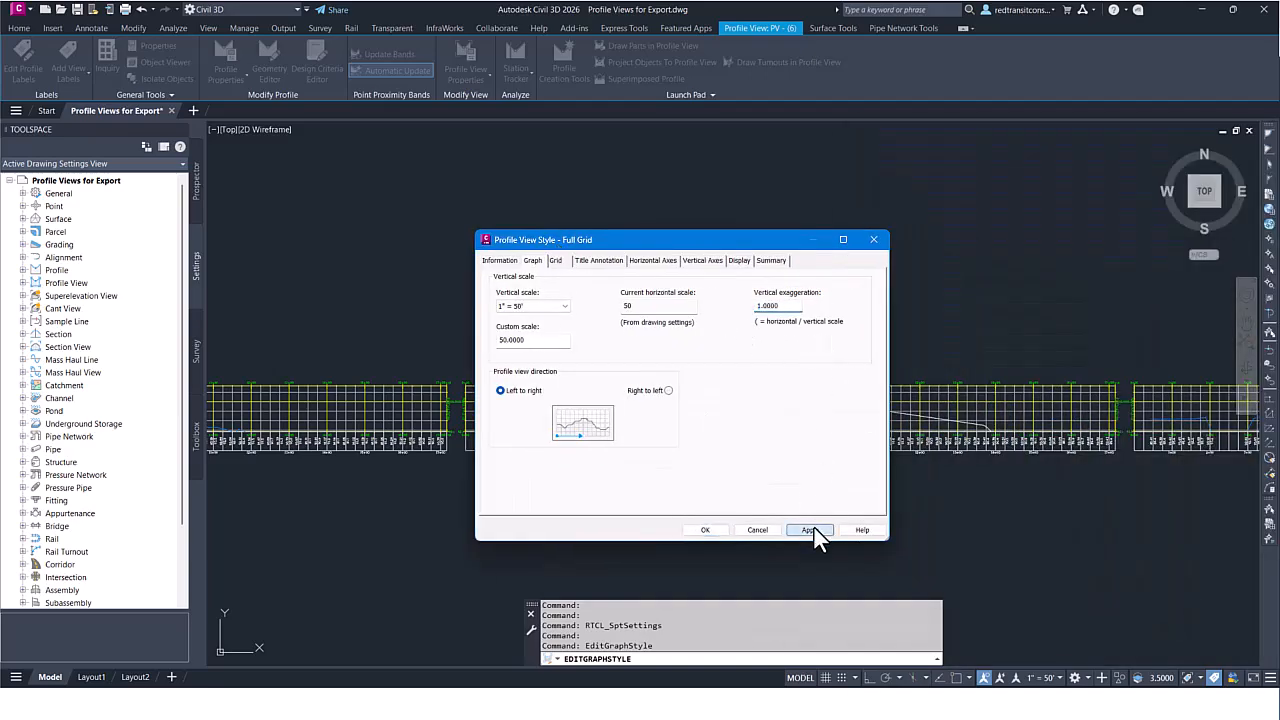
{"action": "left_click", "coordinate": [812, 530]}
{"action": "left_click", "coordinate": [716, 530]}
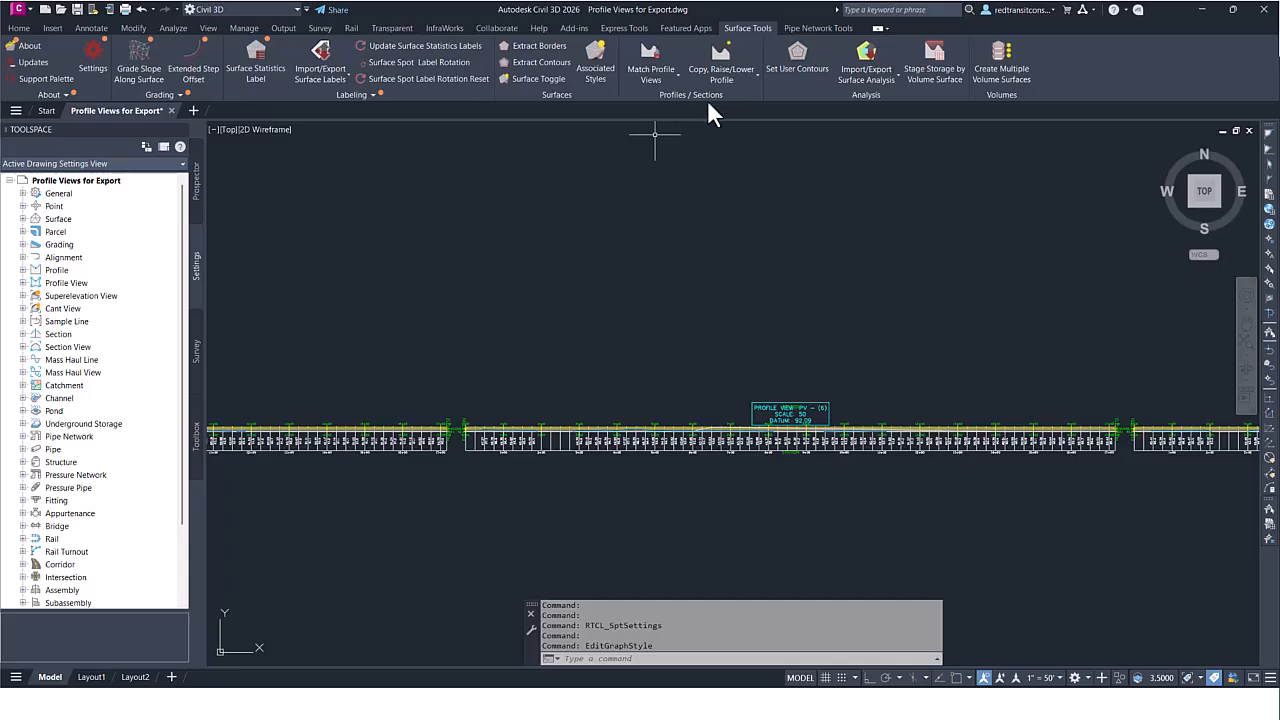
- Start Export Profile View to DXF with the Desktop folder as save location and All as the profile export mode
{"action": "left_click", "coordinate": [674, 72]}
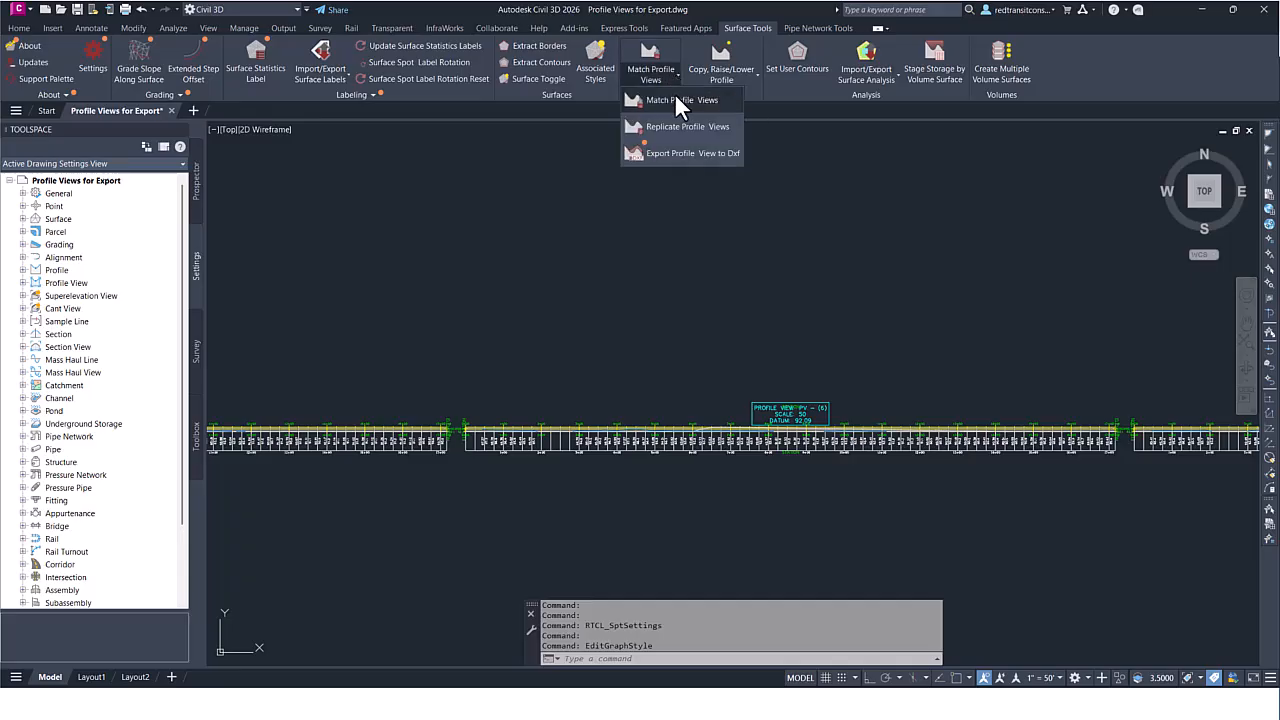
{"action": "left_click", "coordinate": [690, 155]}
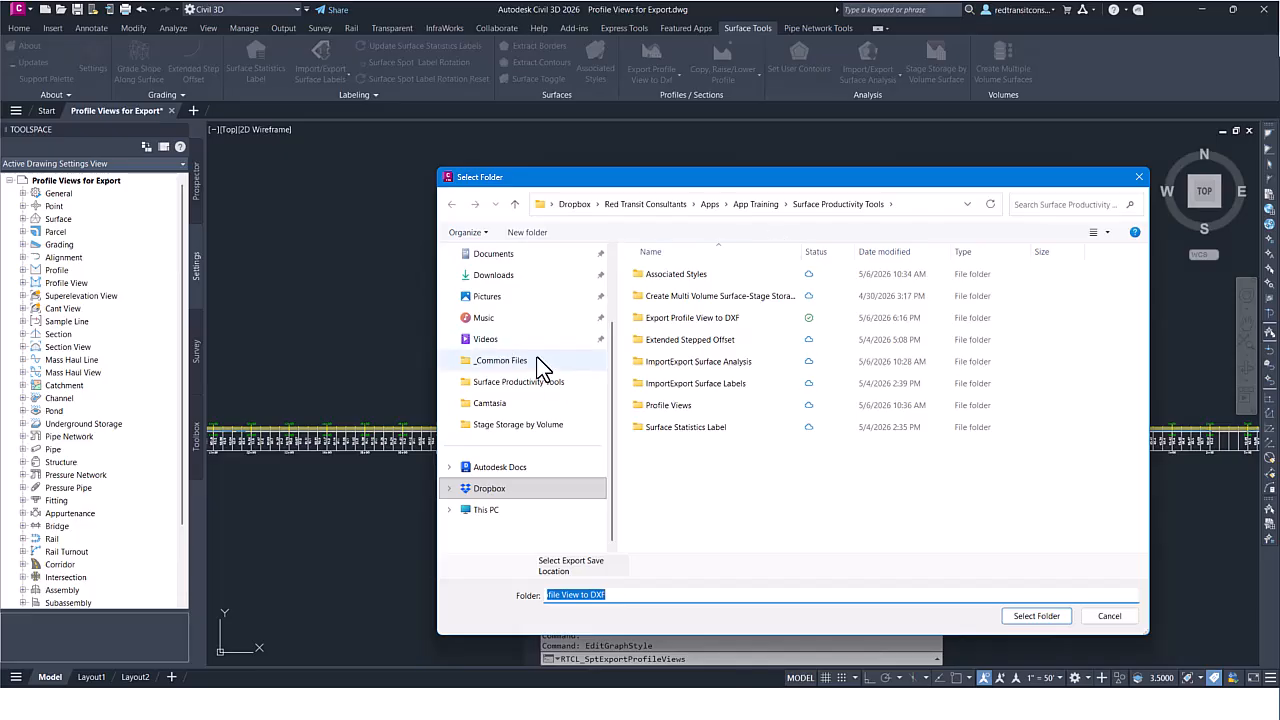
{"action": "scroll", "coordinate": [505, 360], "scroll_direction": "up", "scroll_amount": 3}
{"action": "left_click", "coordinate": [560, 321]}
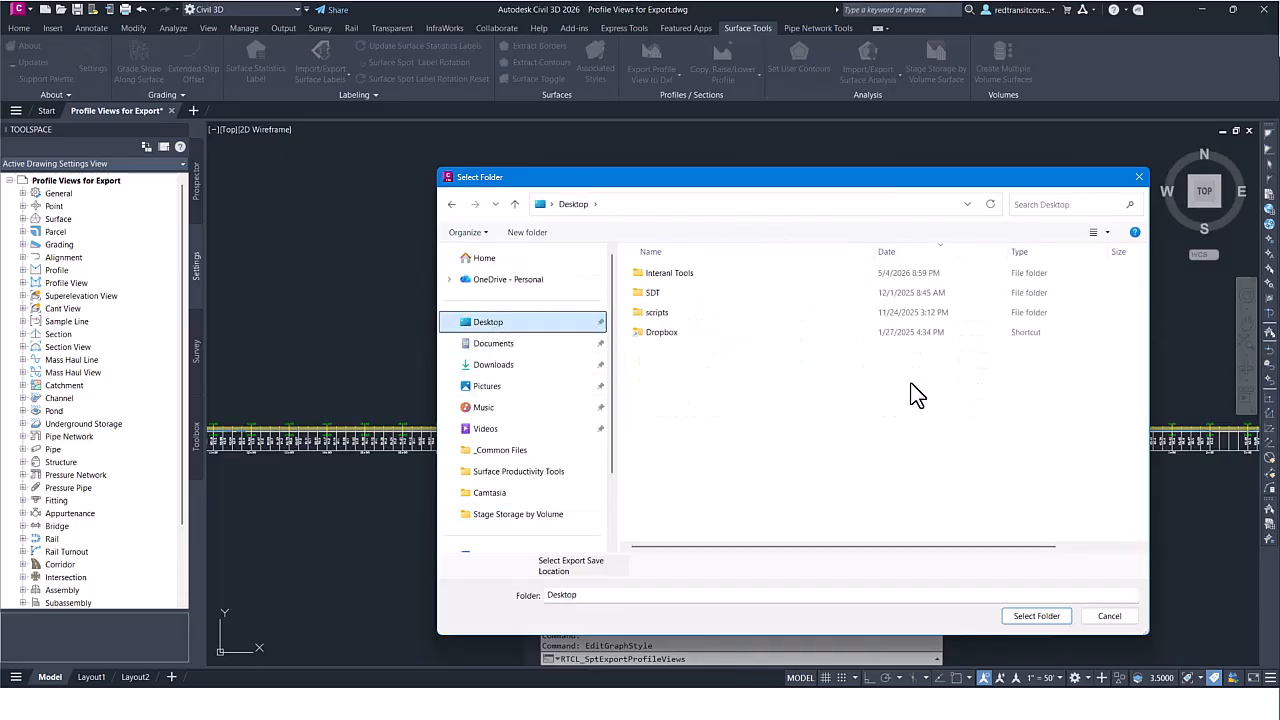
{"action": "left_click", "coordinate": [1047, 616]}
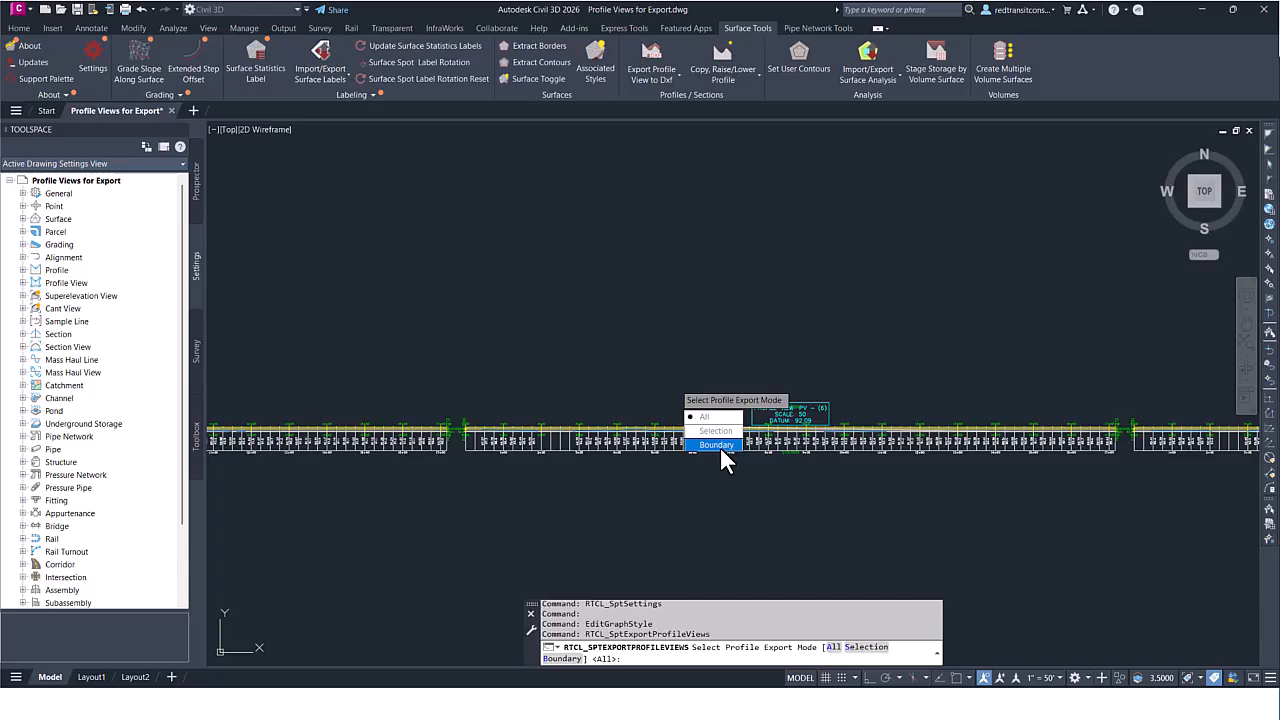
{"action": "left_click", "coordinate": [712, 418]}
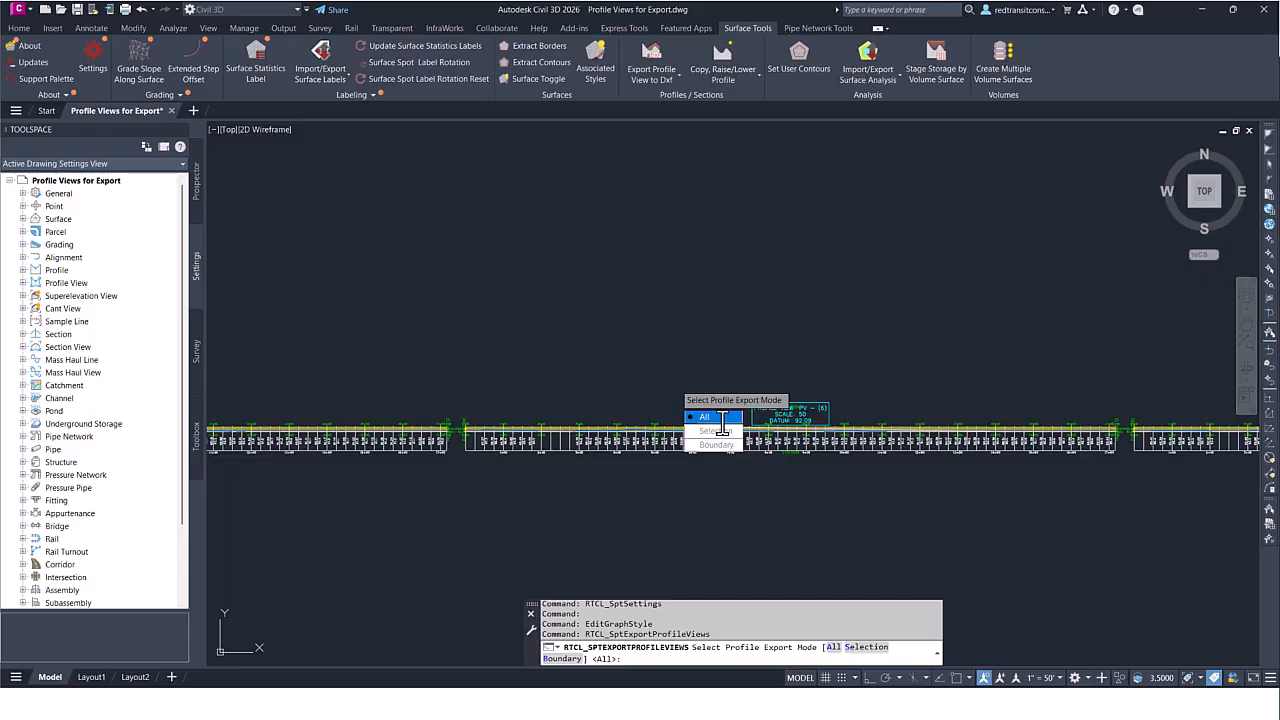
{"action": "left_click", "coordinate": [718, 418]}
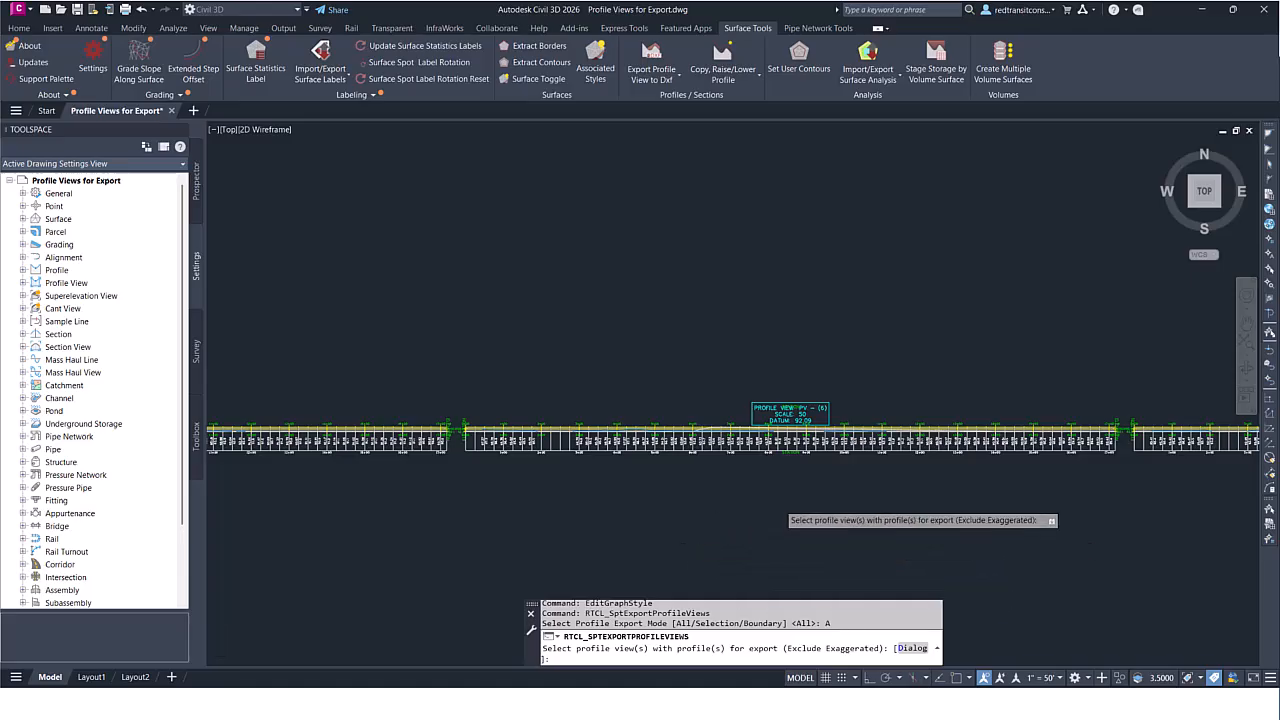
- Choose profile views PV - (2), PV - (2) (1), PV - (3), PV - (4) and PV - (5) from the dialog list and export them
{"action": "scroll", "coordinate": [805, 506], "scroll_direction": "down", "scroll_amount": 5}
{"action": "scroll", "coordinate": [813, 503], "scroll_direction": "down", "scroll_amount": 4}
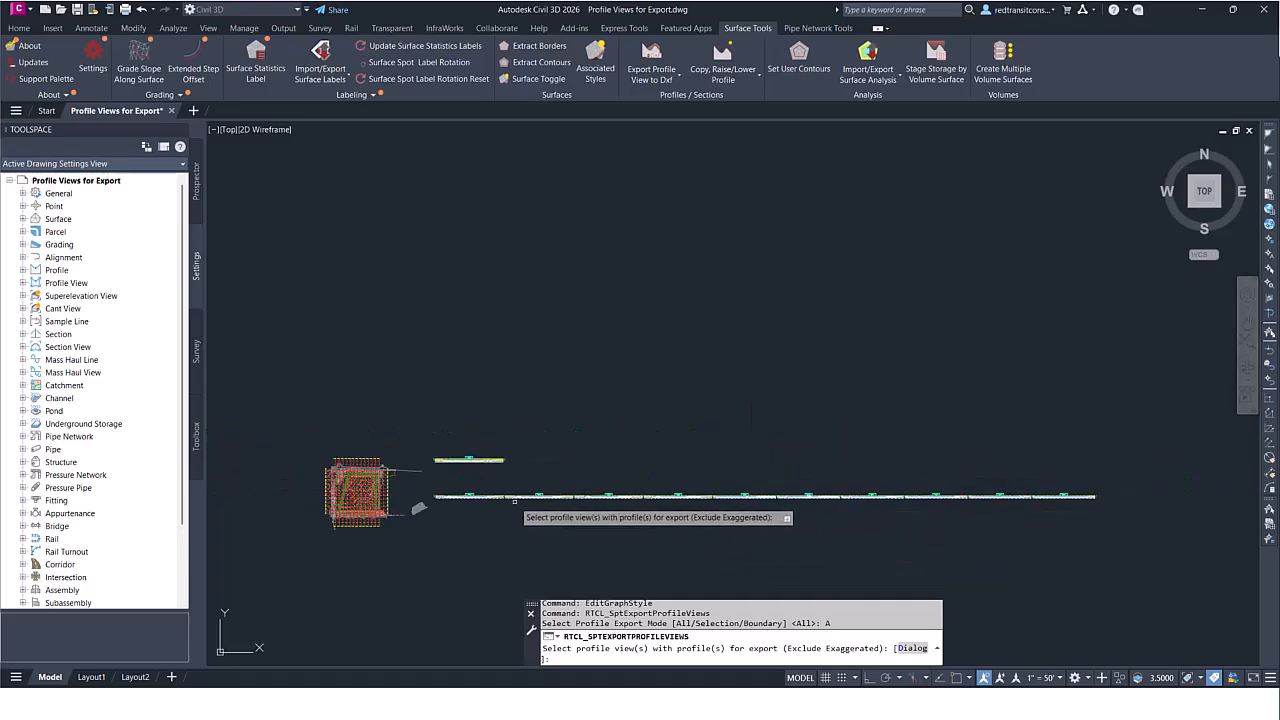
{"action": "scroll", "coordinate": [645, 482], "scroll_direction": "up", "scroll_amount": 5}
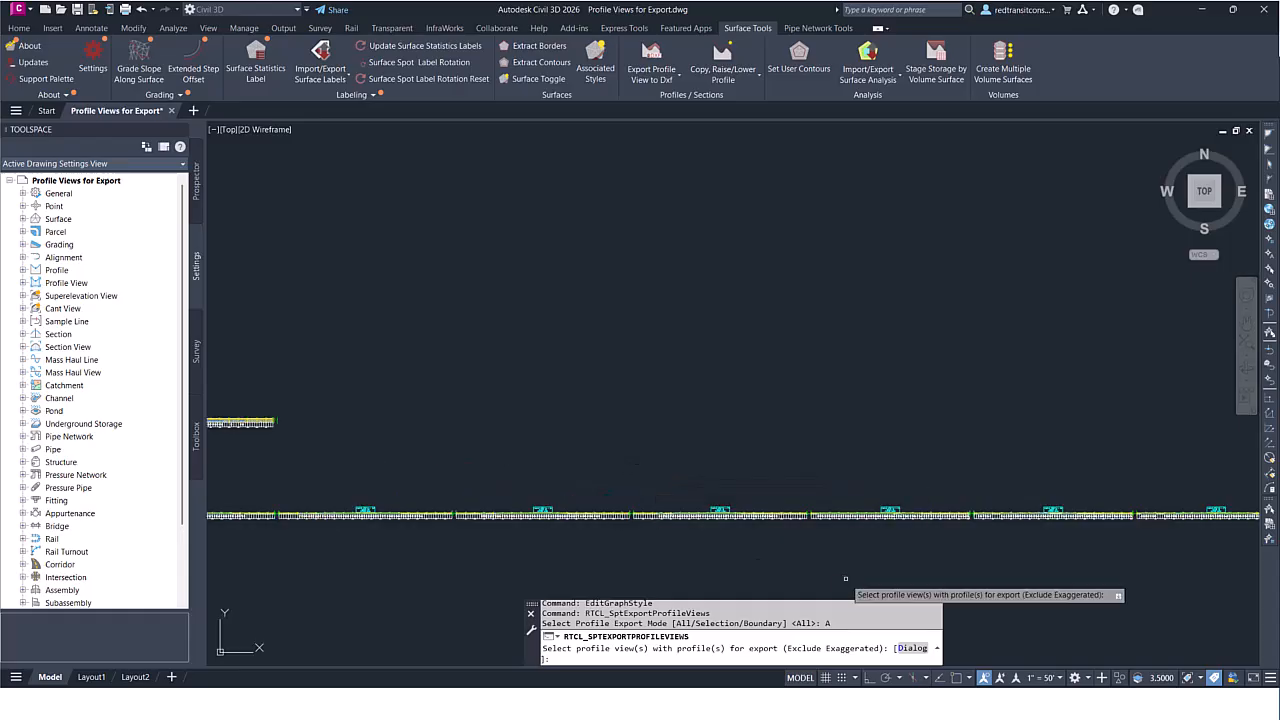
{"action": "left_click", "coordinate": [918, 660]}
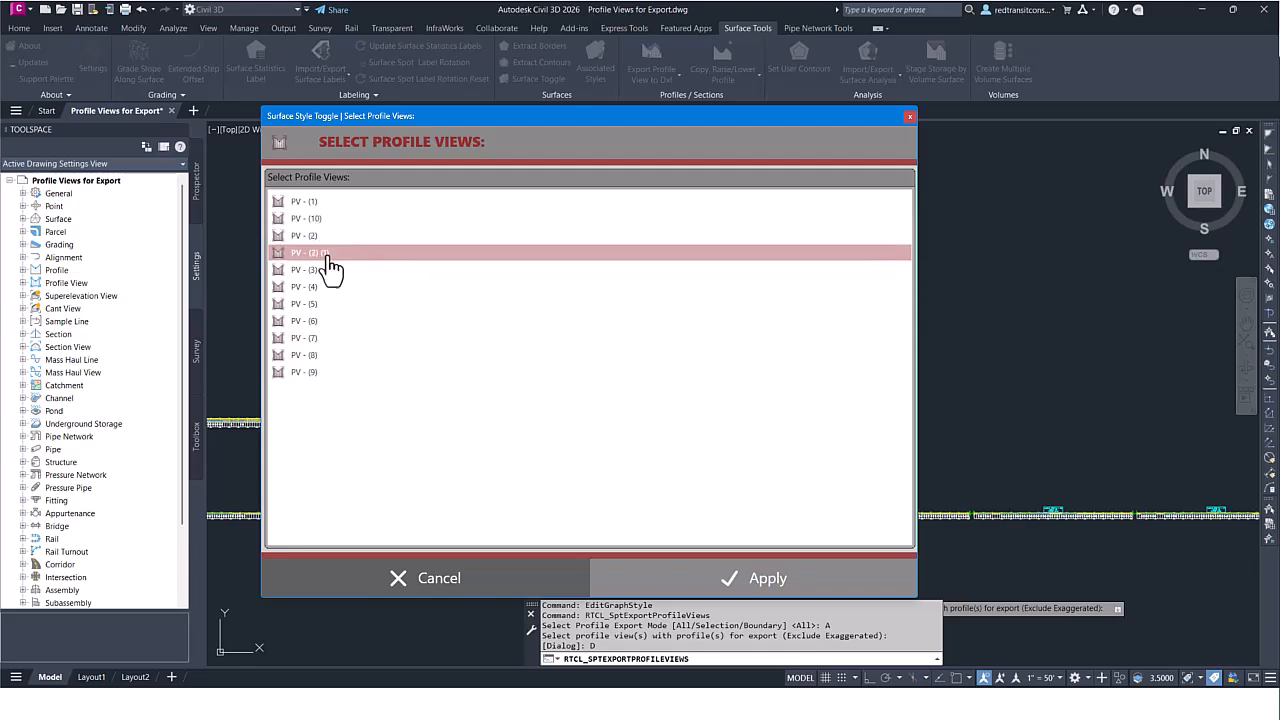
{"action": "left_click", "coordinate": [330, 306], "text": "shift"}
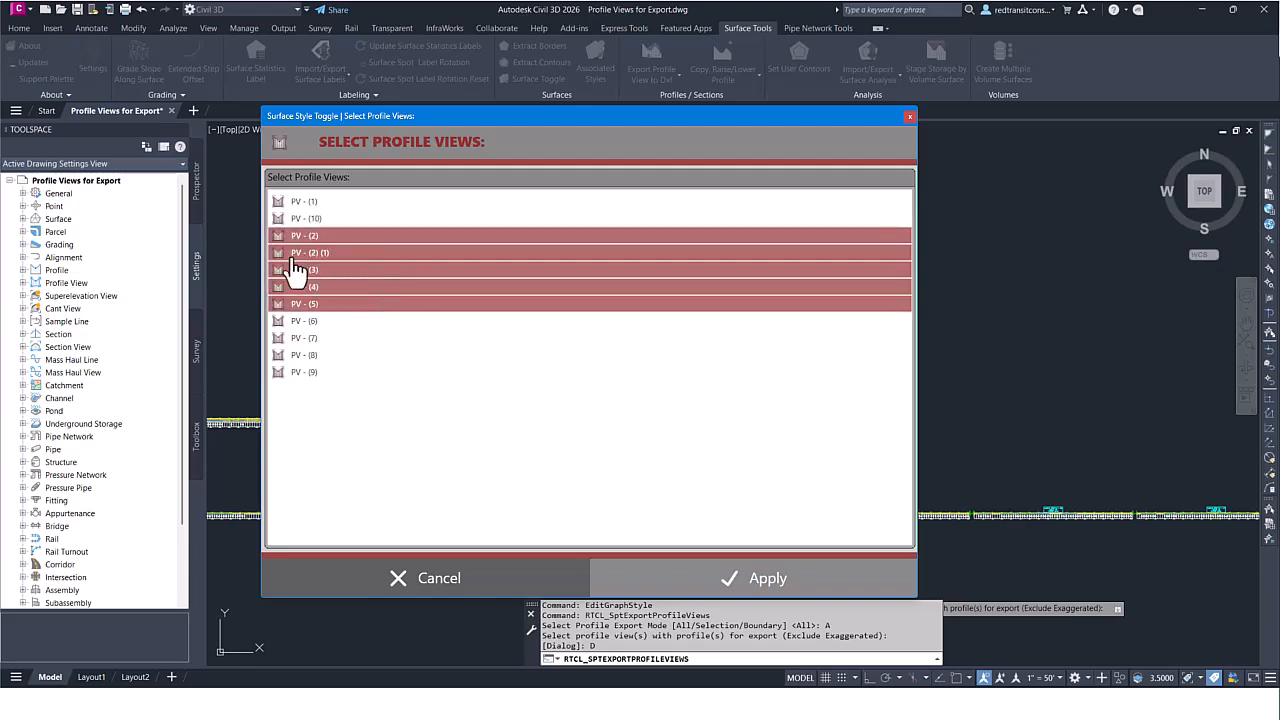
{"action": "left_click", "coordinate": [725, 582]}
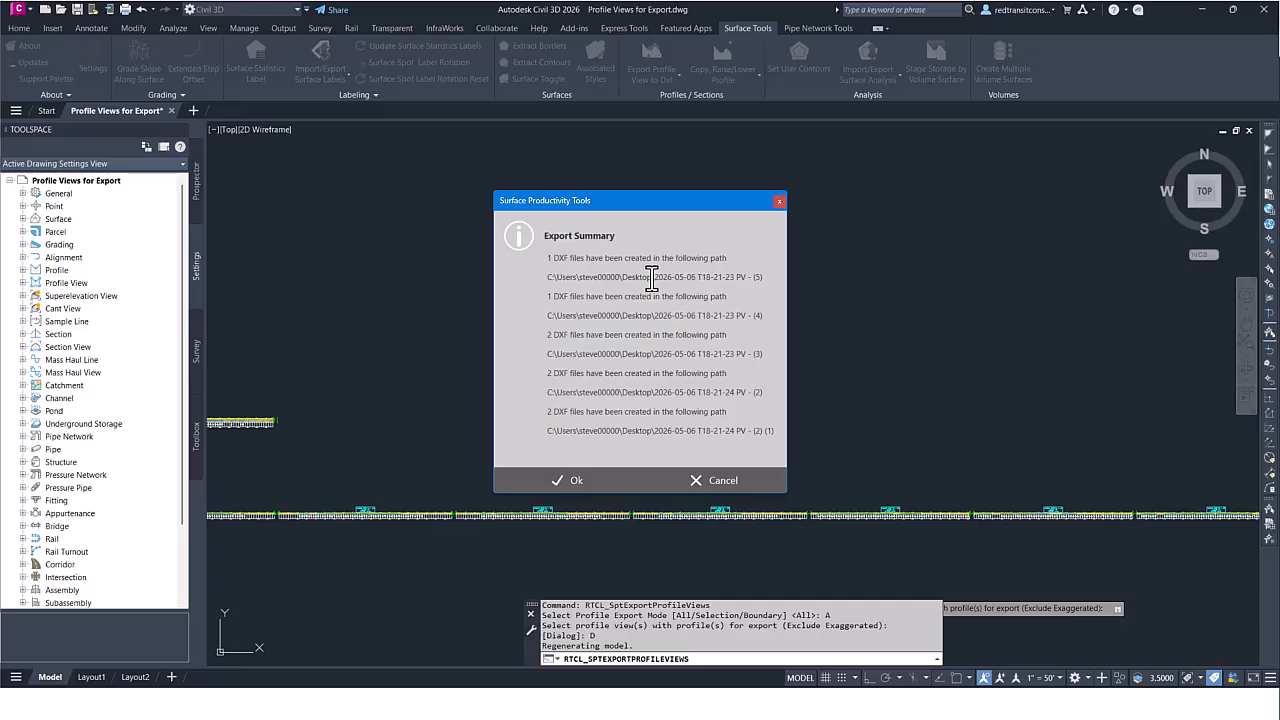
- Review the export summary and the folder of exported DXF files, and close both
{"action": "left_click_drag", "start_coordinate": [768, 278], "coordinate": [551, 260]}
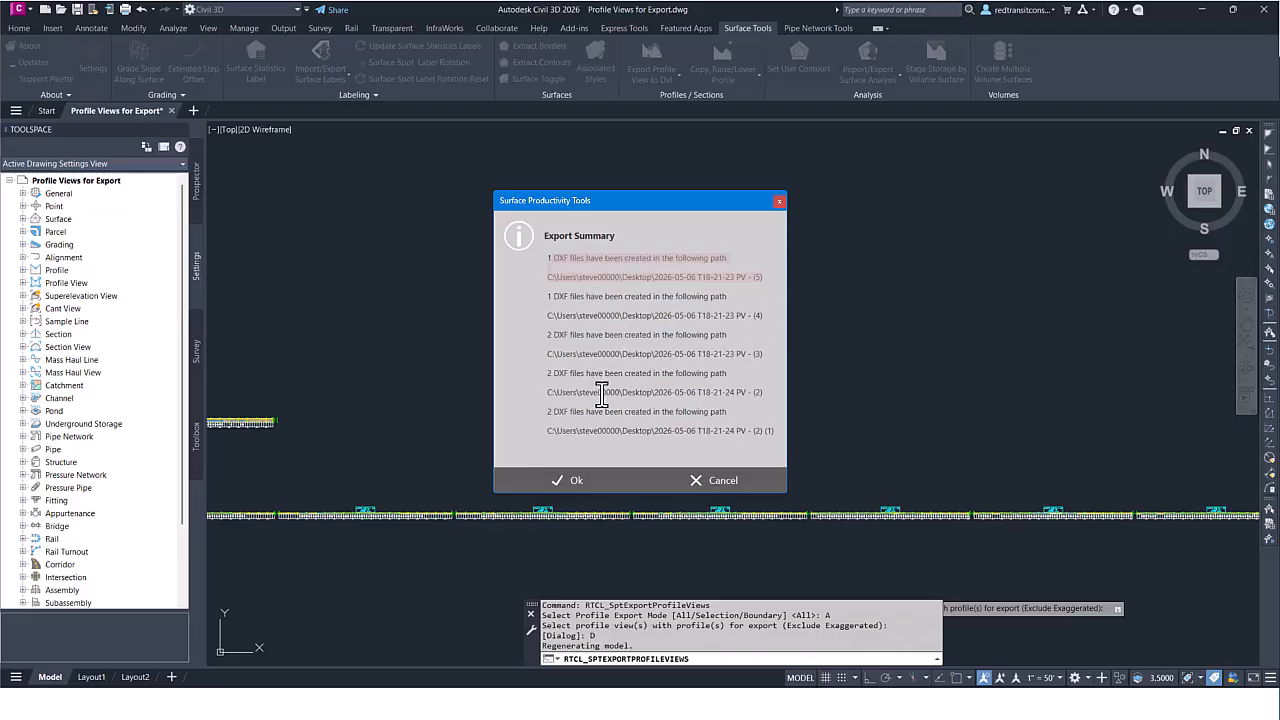
{"action": "left_click", "coordinate": [572, 484]}
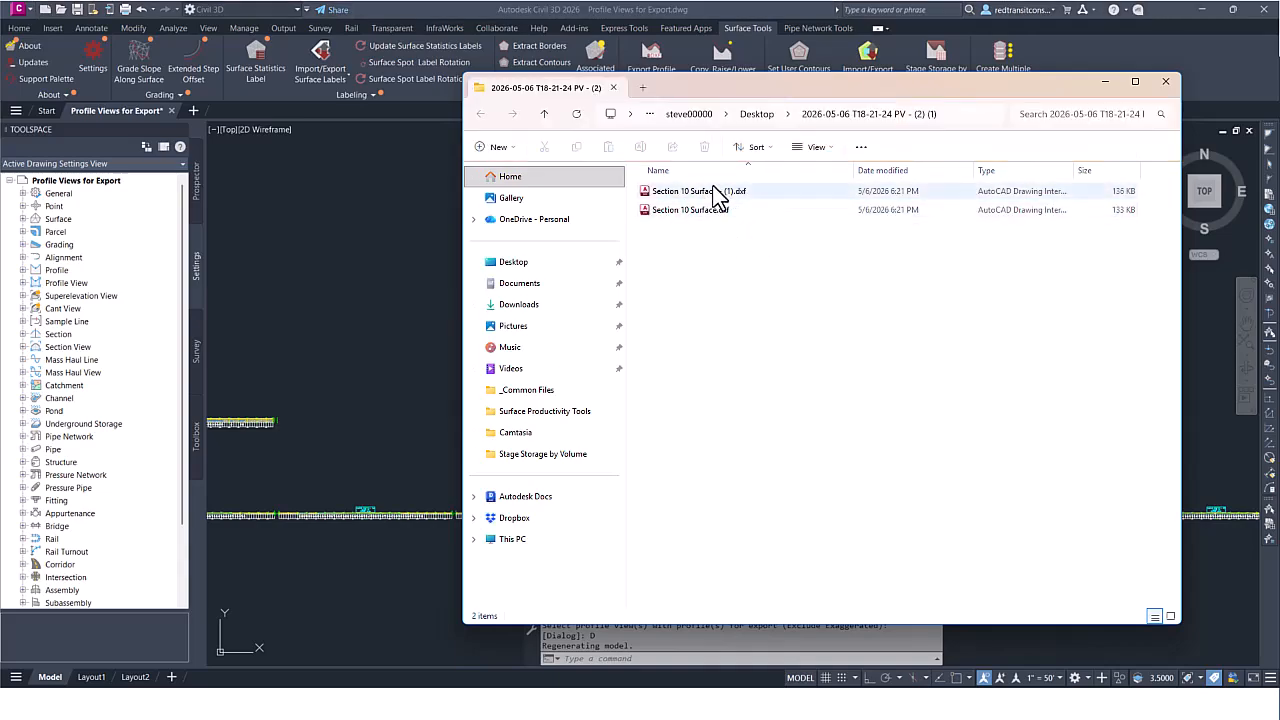
{"action": "left_click", "coordinate": [614, 88]}
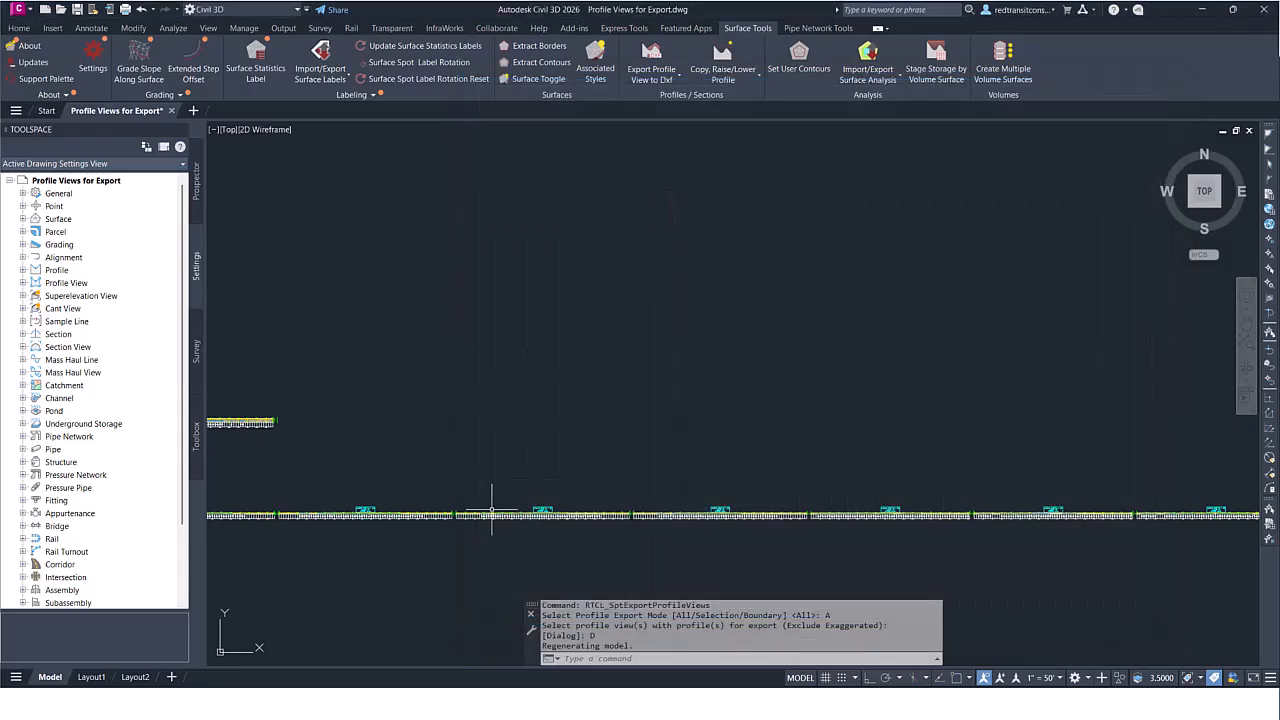